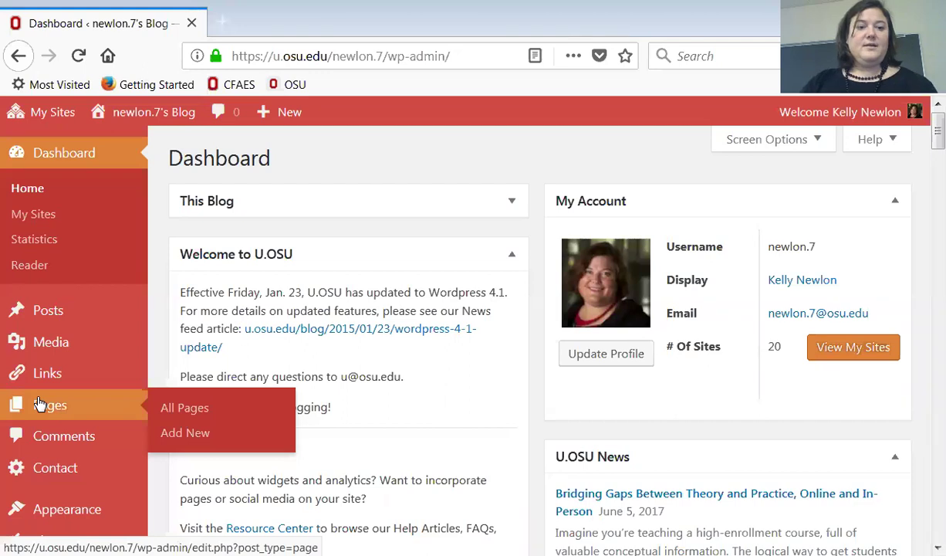
# Open the My Sites list and browse to the Global Option e-portfolio site on its second page
pyautogui.click(38, 215)
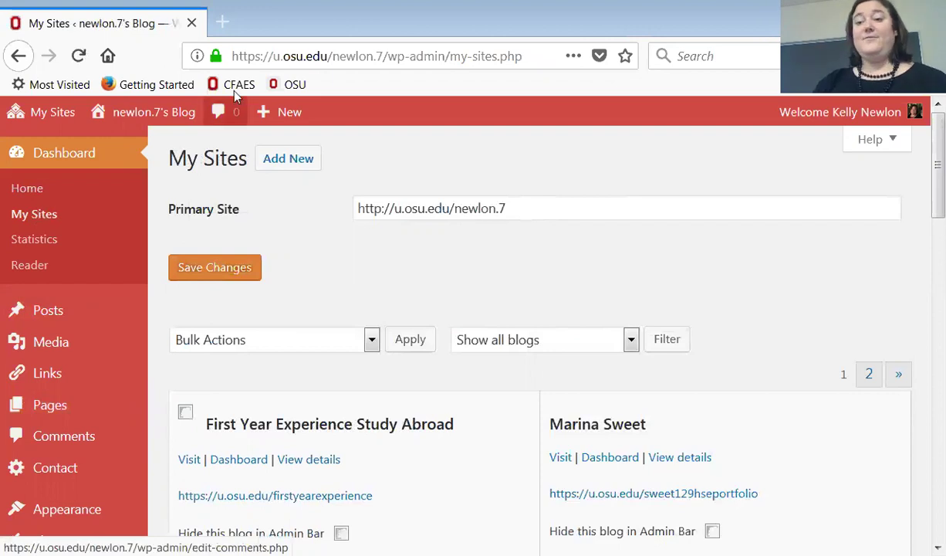
pyautogui.scroll(-7, 923, 211)
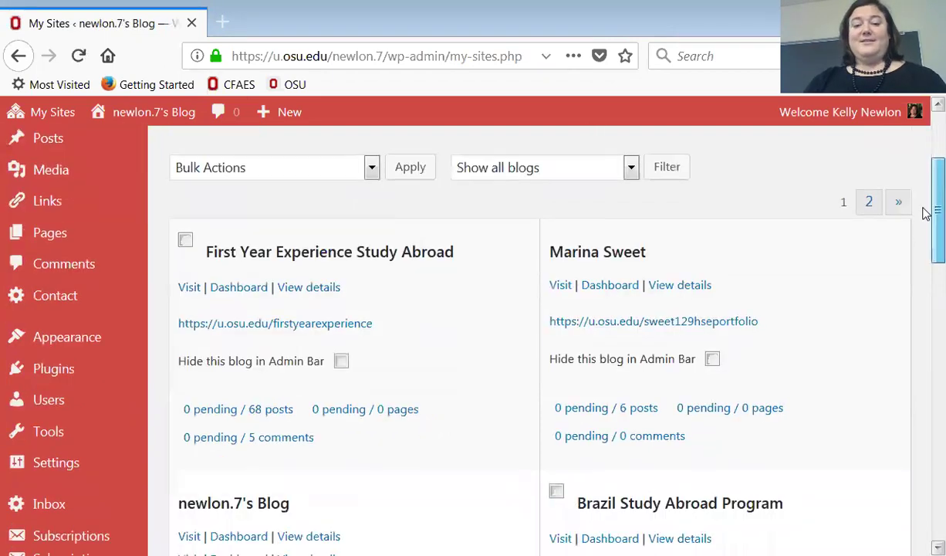
pyautogui.moveTo(927, 290); pyautogui.dragTo(926, 429)
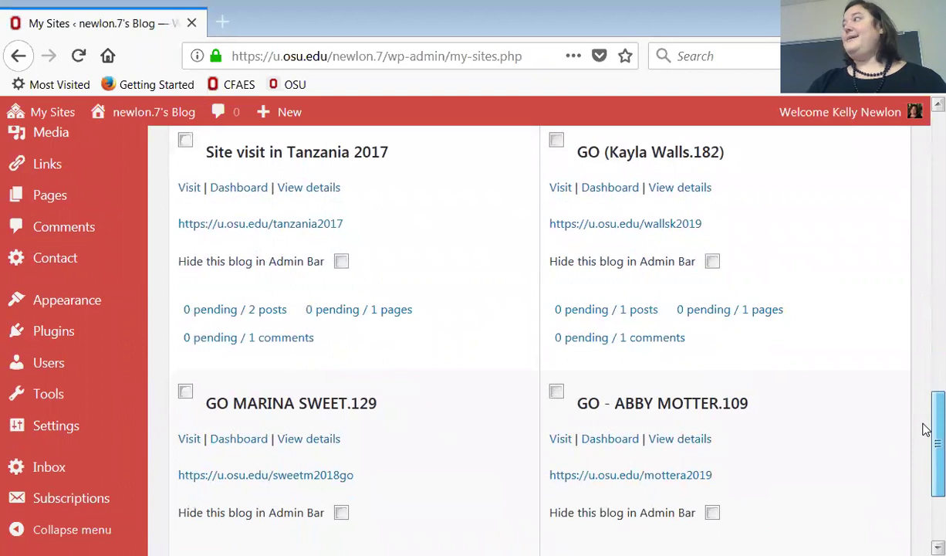
pyautogui.moveTo(926, 429); pyautogui.dragTo(923, 508)
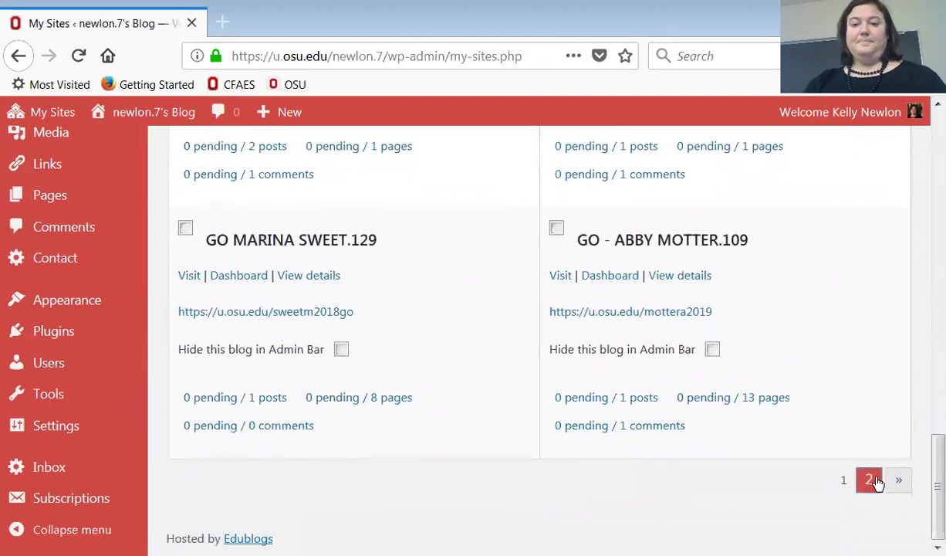
pyautogui.click(871, 481)
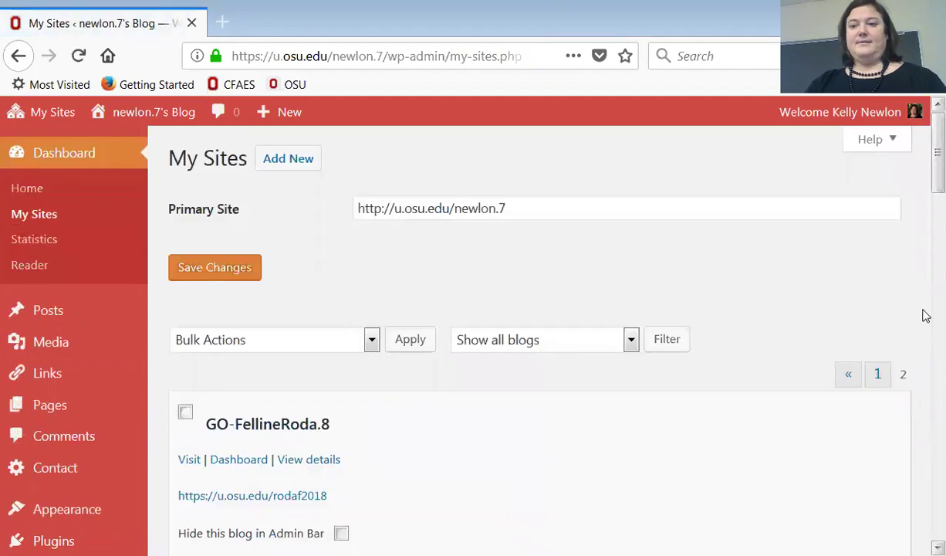
pyautogui.moveTo(926, 186); pyautogui.dragTo(926, 376)
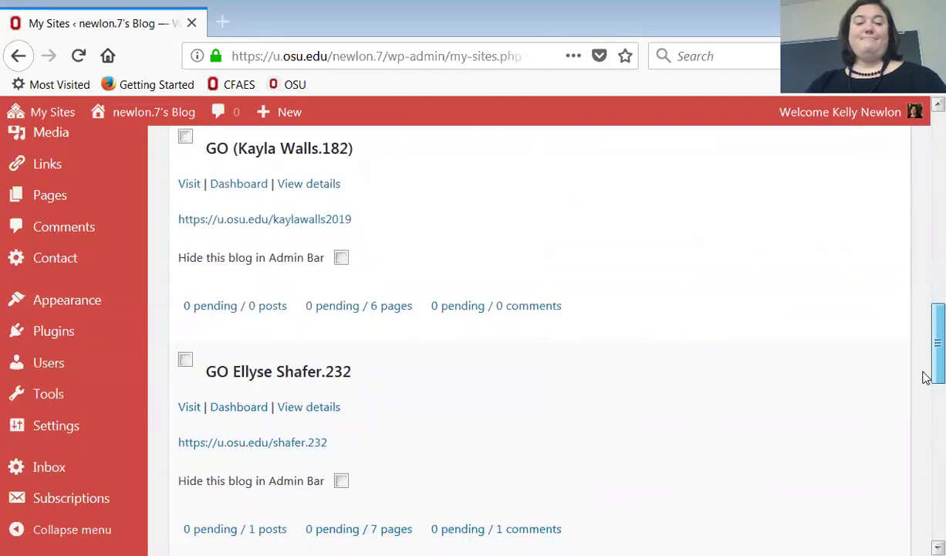
pyautogui.moveTo(926, 377); pyautogui.dragTo(926, 440)
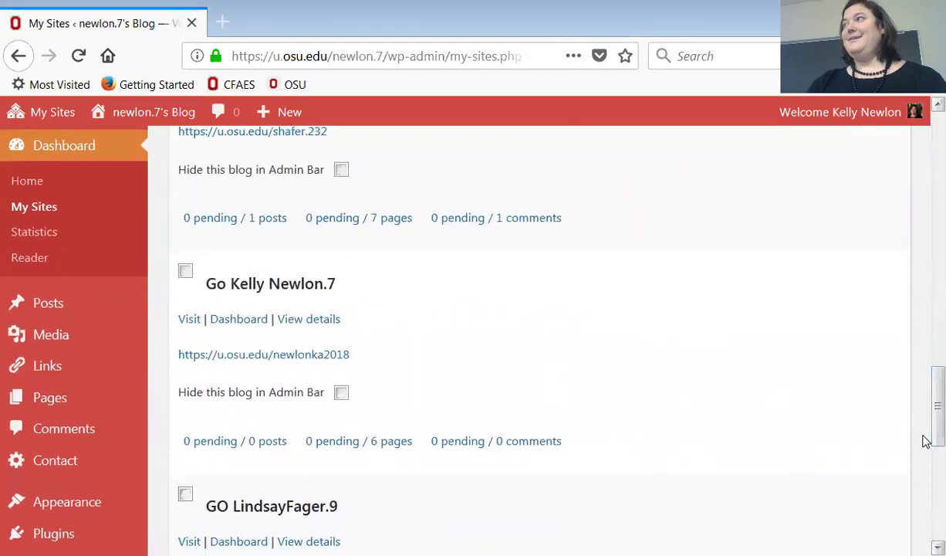
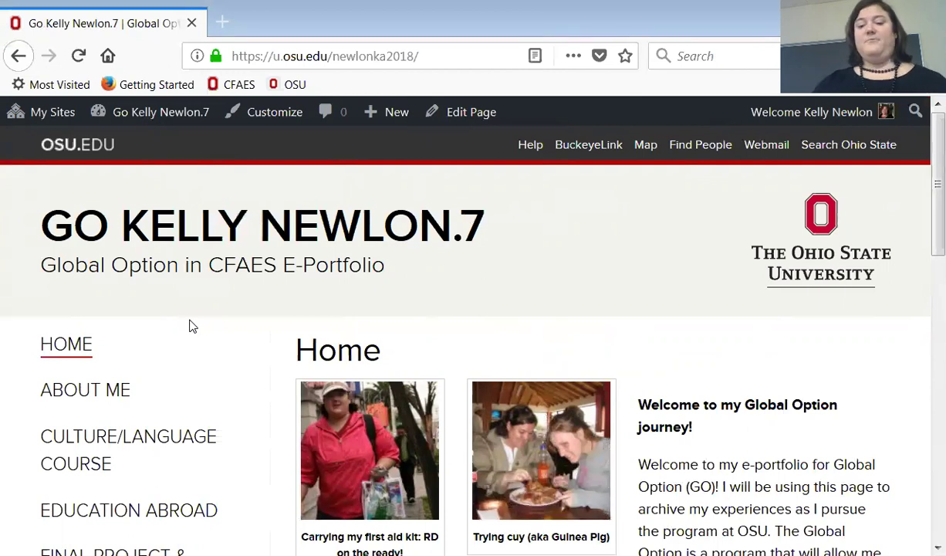
# Open the e-portfolio's Home page for editing and insert a "t" directly before "OSU" in the welcome paragraph
pyautogui.moveTo(926, 207); pyautogui.dragTo(925, 281)
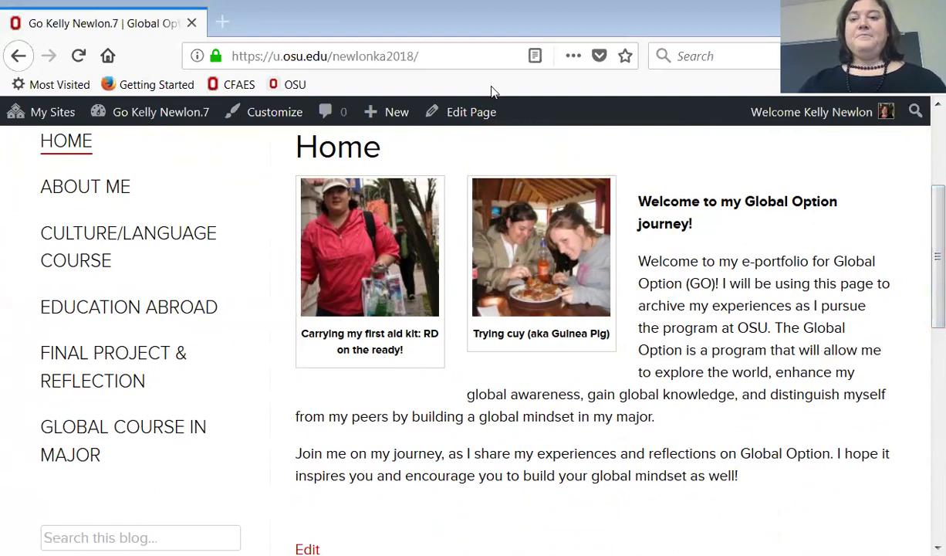
pyautogui.click(472, 113)
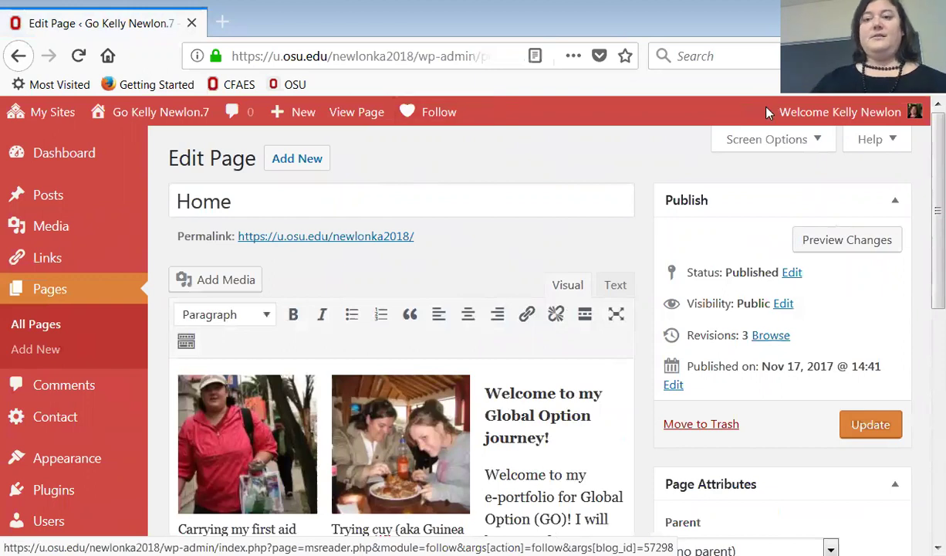
pyautogui.scroll(-3, 926, 206)
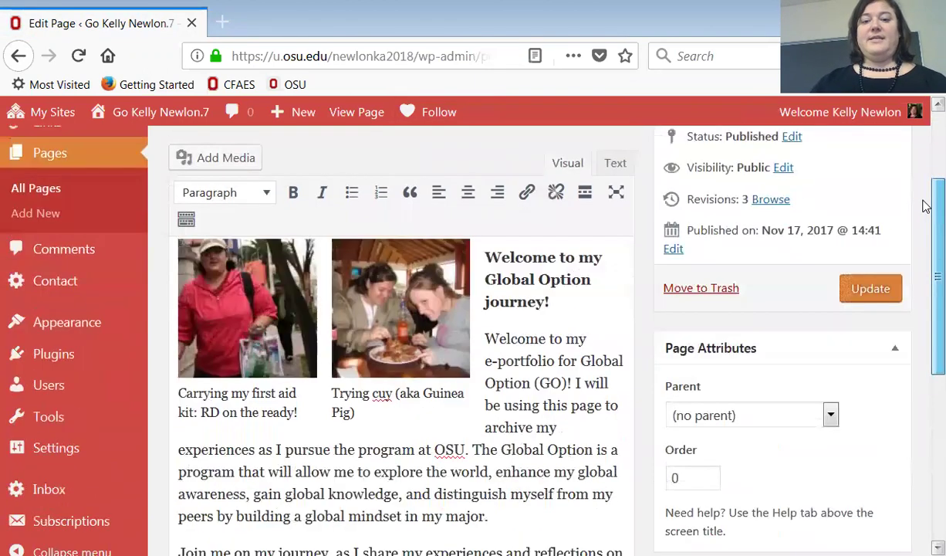
pyautogui.click(438, 449)
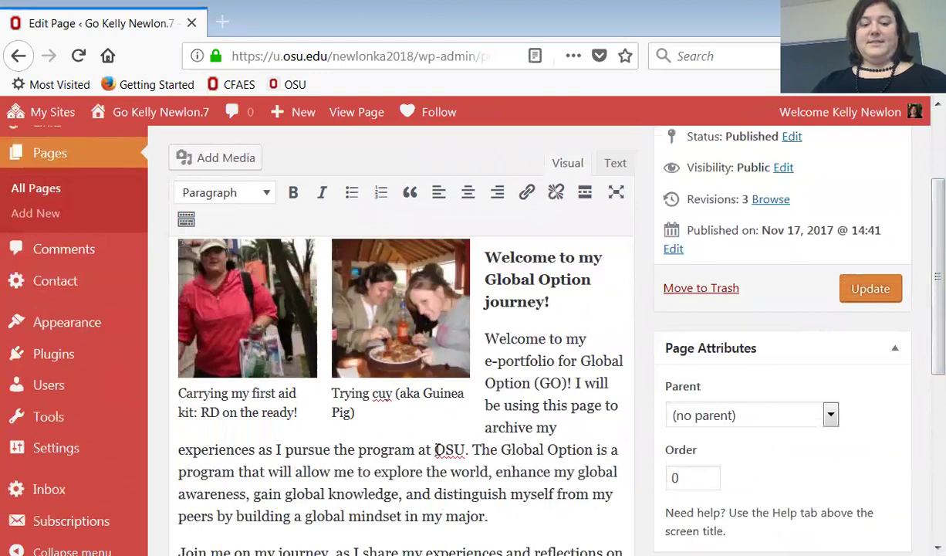
pyautogui.write('I')
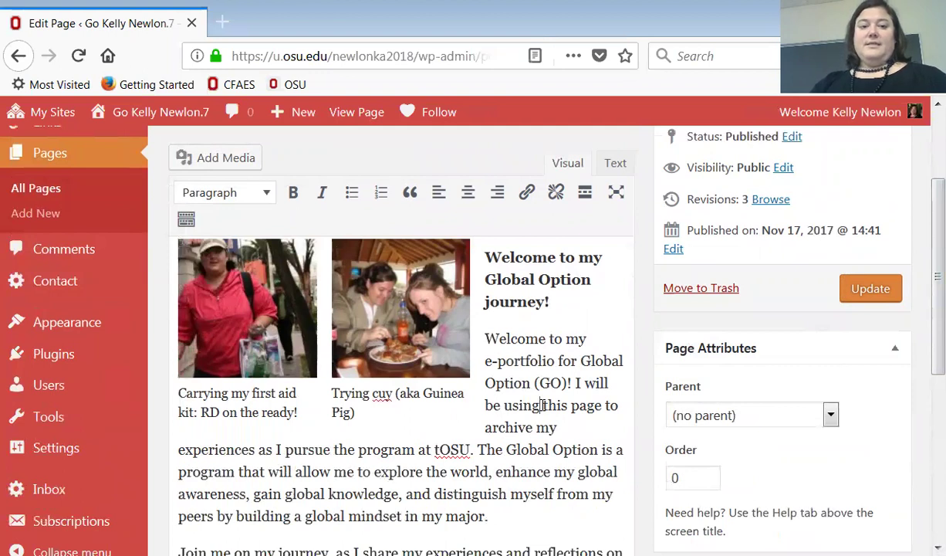
# Upload photo 114 from the Ecuador 2009 folder to the media library for insertion into the page
pyautogui.click(218, 159)
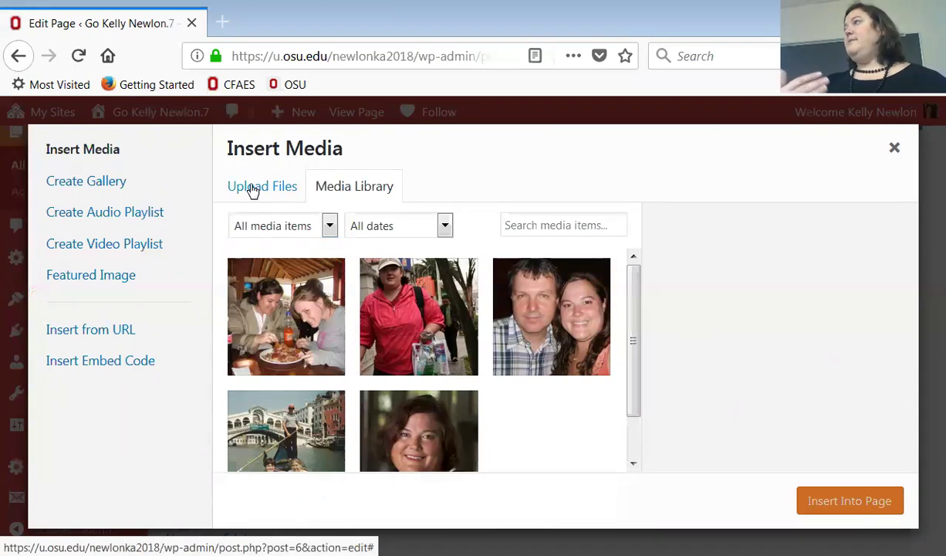
pyautogui.click(252, 191)
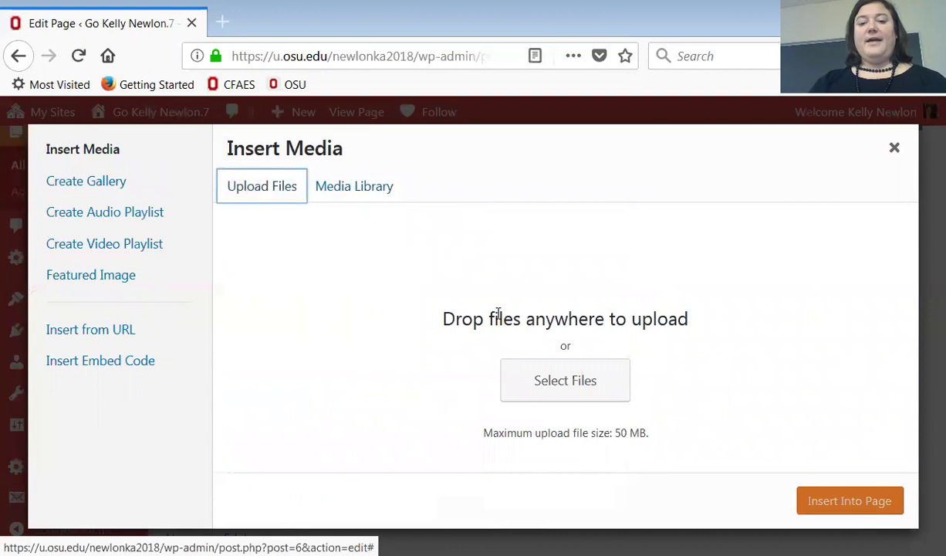
pyautogui.click(583, 393)
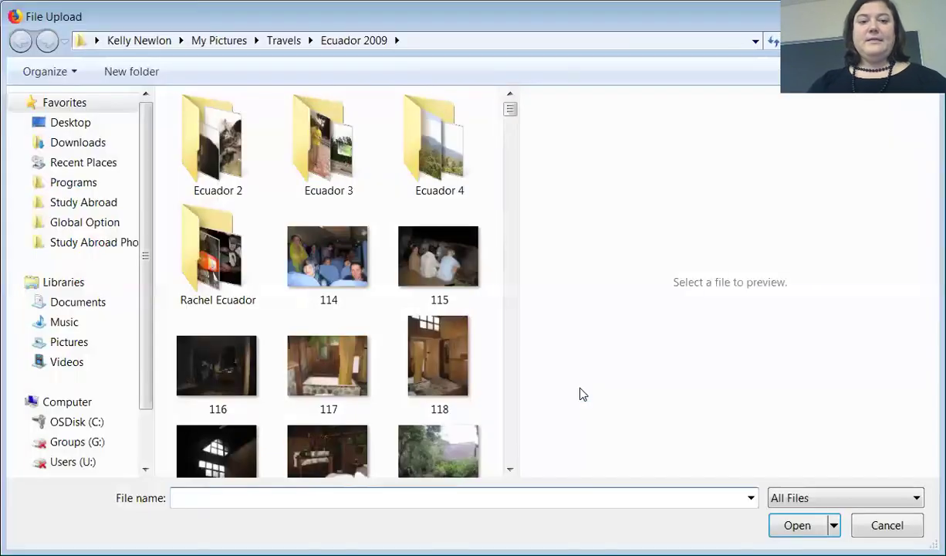
pyautogui.doubleClick(328, 276)
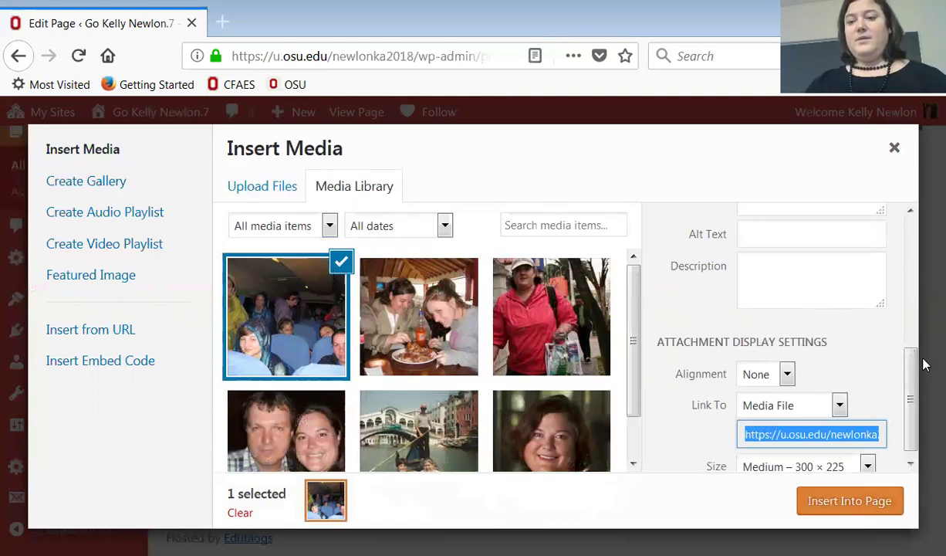
# Set the uploaded photo's title to "Ecuador 2012 On the Bus"
pyautogui.moveTo(915, 353); pyautogui.dragTo(922, 272)
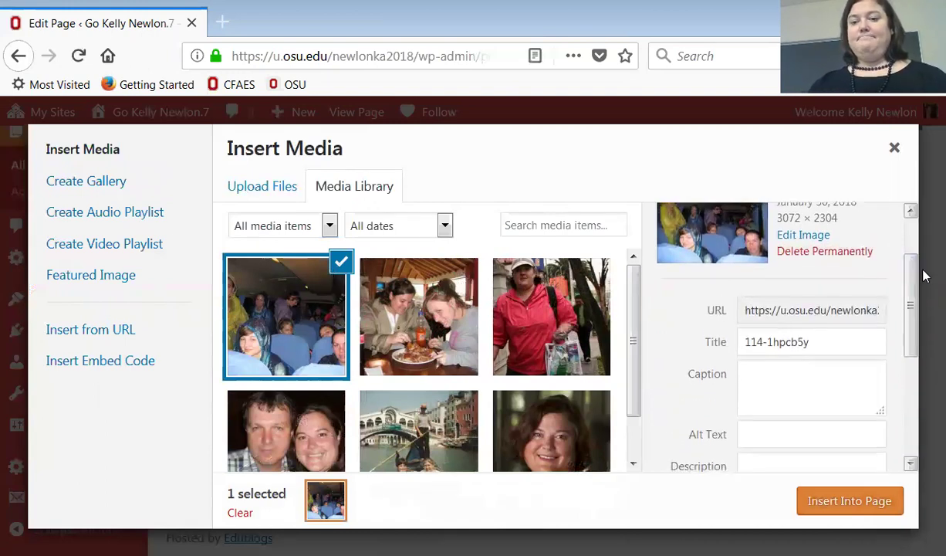
pyautogui.moveTo(828, 342); pyautogui.dragTo(727, 349)
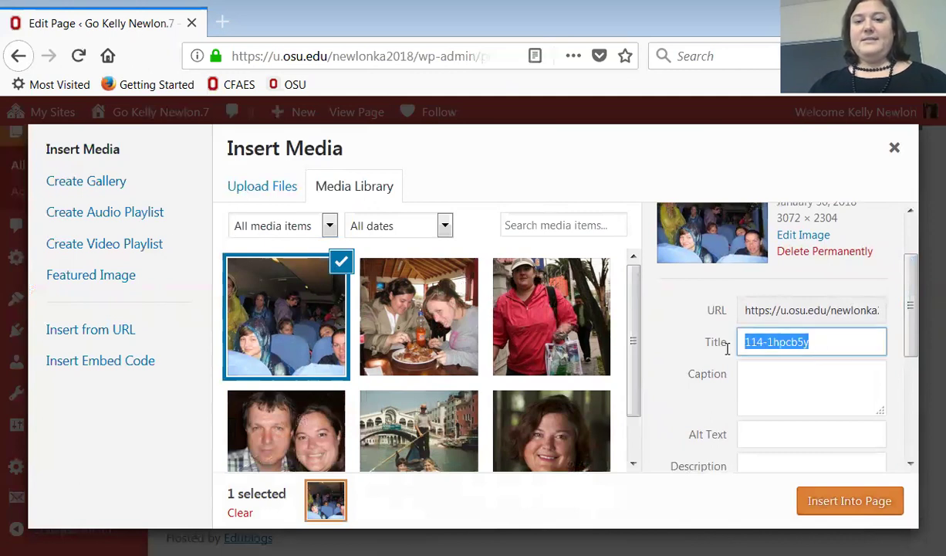
pyautogui.write('Ecuado')
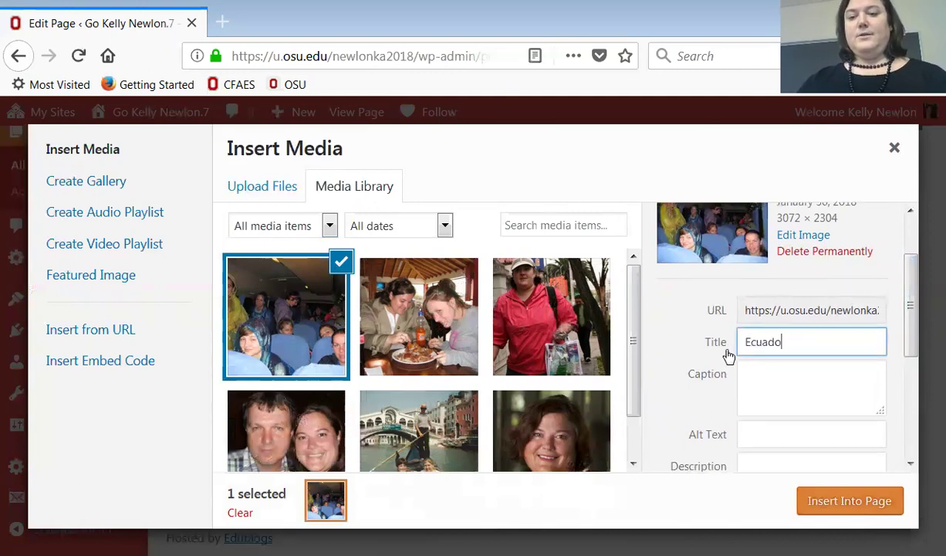
pyautogui.write('r 2012')
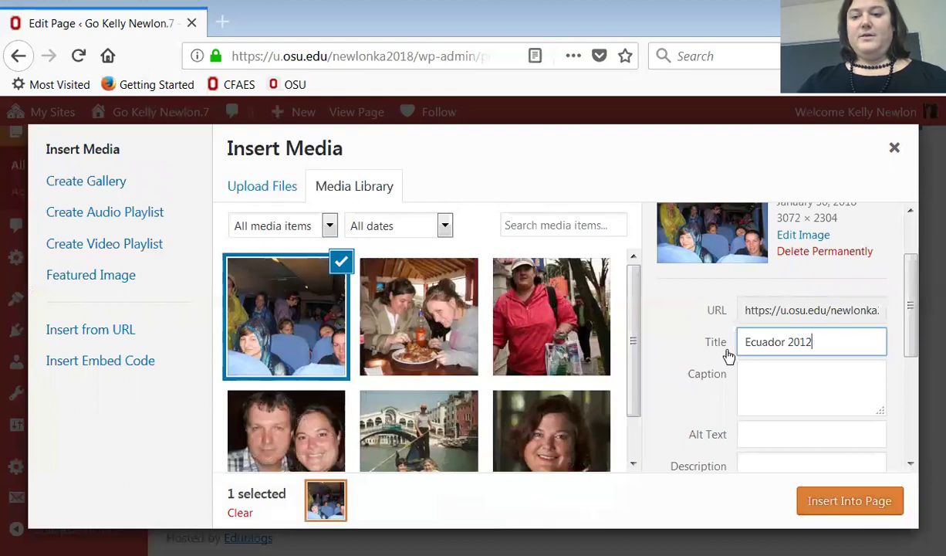
pyautogui.write(' On the Bus')
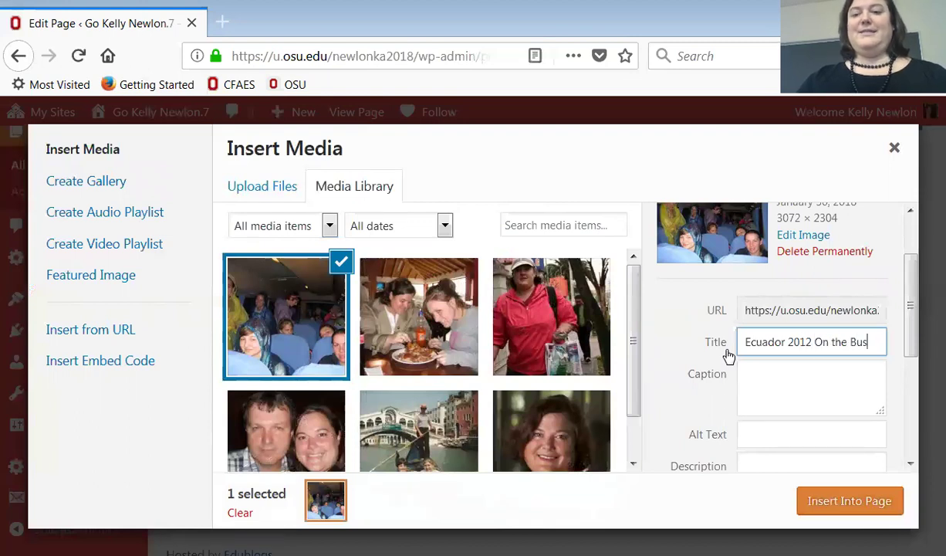
# Give the bus photo the caption "Students learning to deal with ambiguity"
pyautogui.press('Tab')
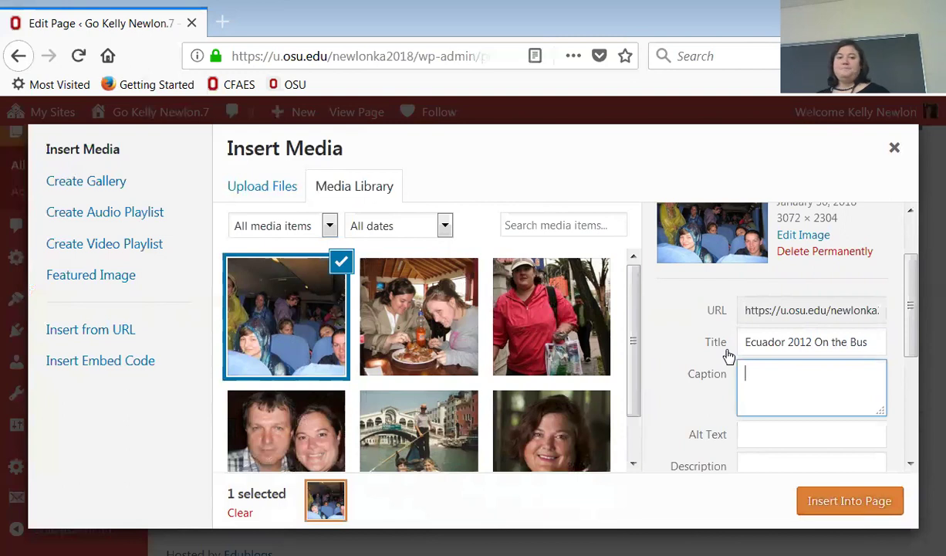
pyautogui.write('Students learning to ')
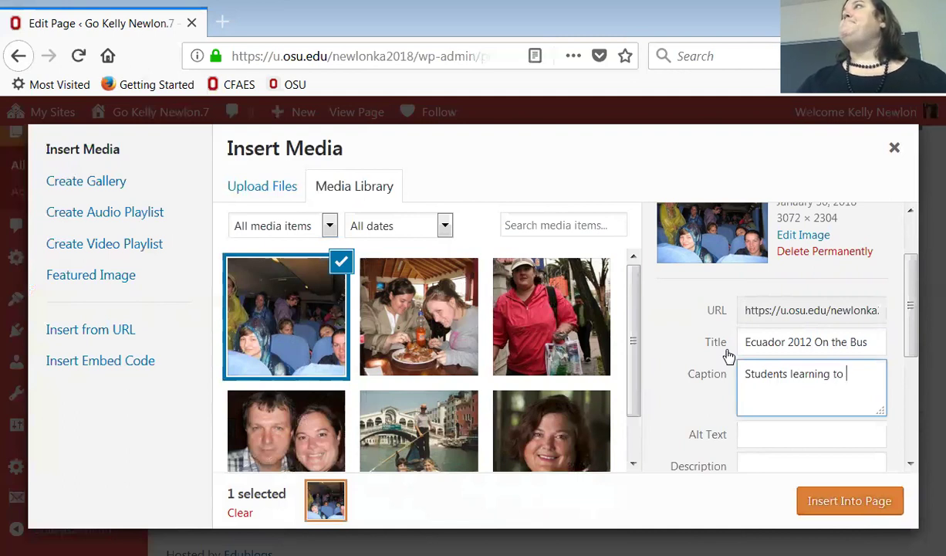
pyautogui.write('de')
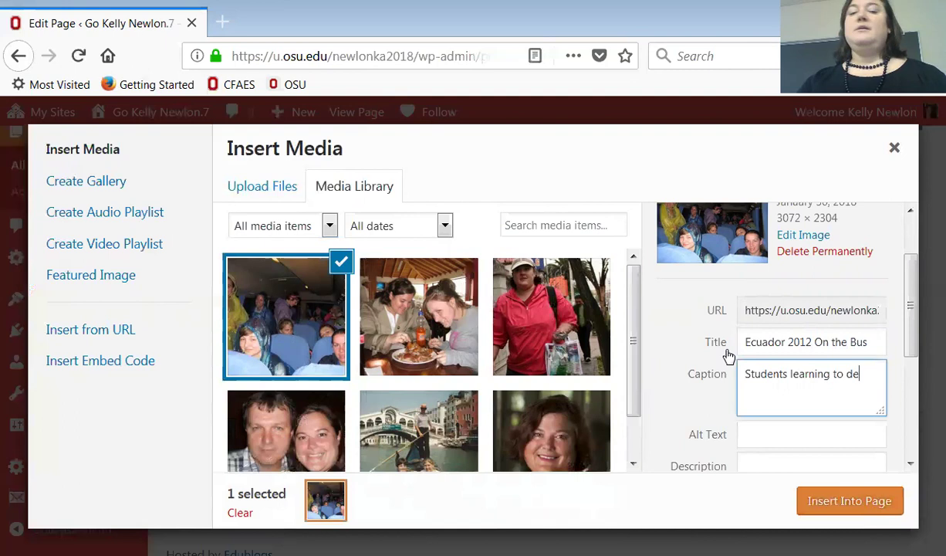
pyautogui.write('al with ambiguu')
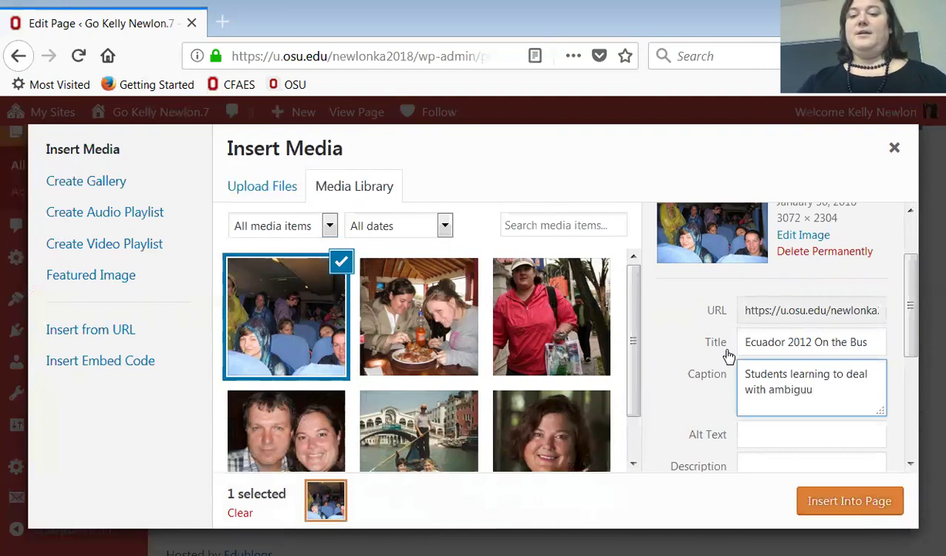
pyautogui.press('BackSpace')
pyautogui.write('ity')
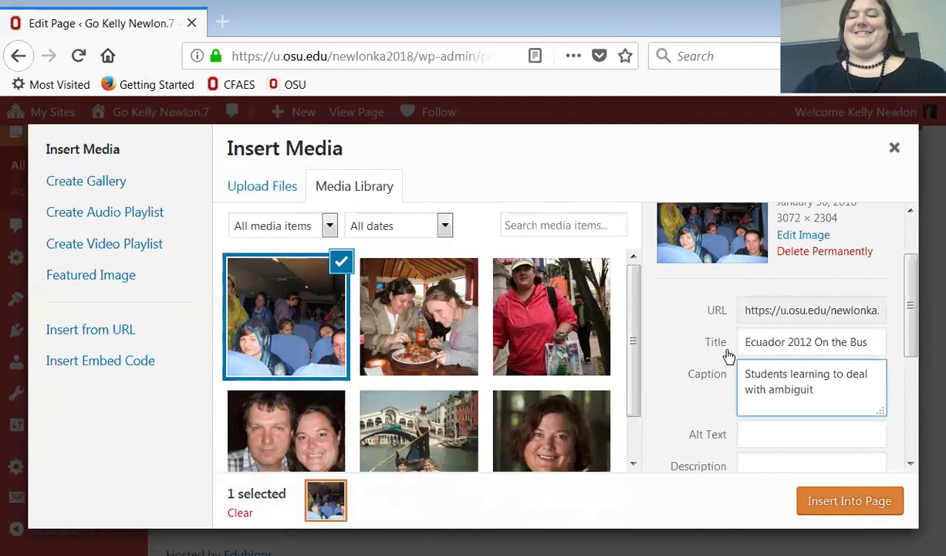
# Reword the bus photo's caption to "Students learning tolerance for ambiguity in Ecuador."
pyautogui.press('BackSpace')
pyautogui.press('BackSpace')
pyautogui.press('BackSpace')
pyautogui.press('BackSpace')
pyautogui.press('BackSpace')
pyautogui.press('BackSpace')
pyautogui.press('BackSpace')
pyautogui.press('BackSpace')
pyautogui.press('BackSpace')
pyautogui.press('BackSpace')
pyautogui.press('BackSpace')
pyautogui.press('BackSpace')
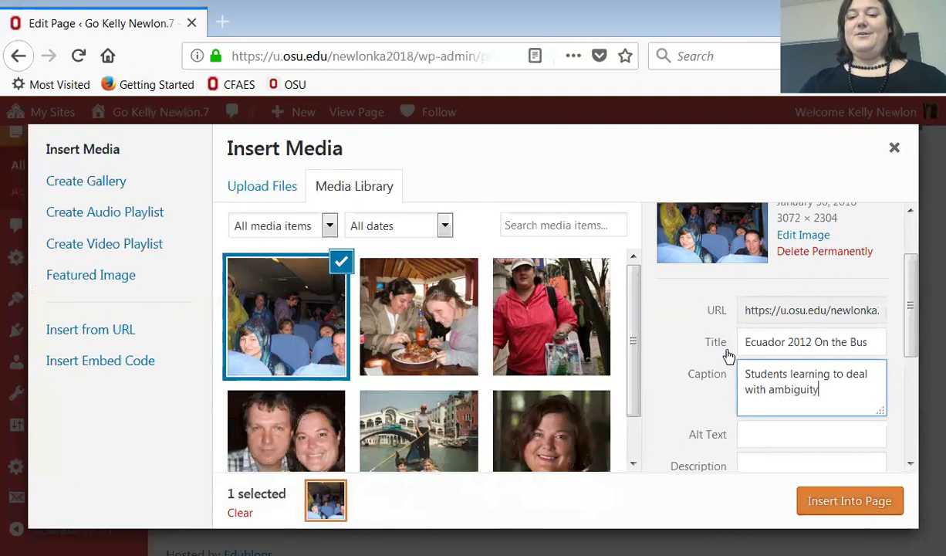
pyautogui.press('BackSpace')
pyautogui.press('BackSpace')
pyautogui.press('BackSpace')
pyautogui.press('BackSpace')
pyautogui.press('BackSpace')
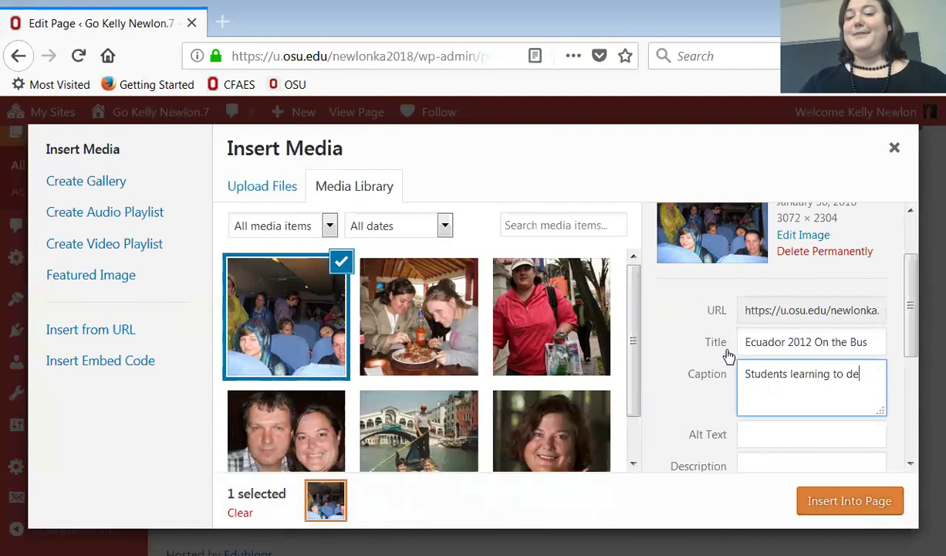
pyautogui.press('BackSpace')
pyautogui.press('BackSpace')
pyautogui.press('BackSpace')
pyautogui.write('l')
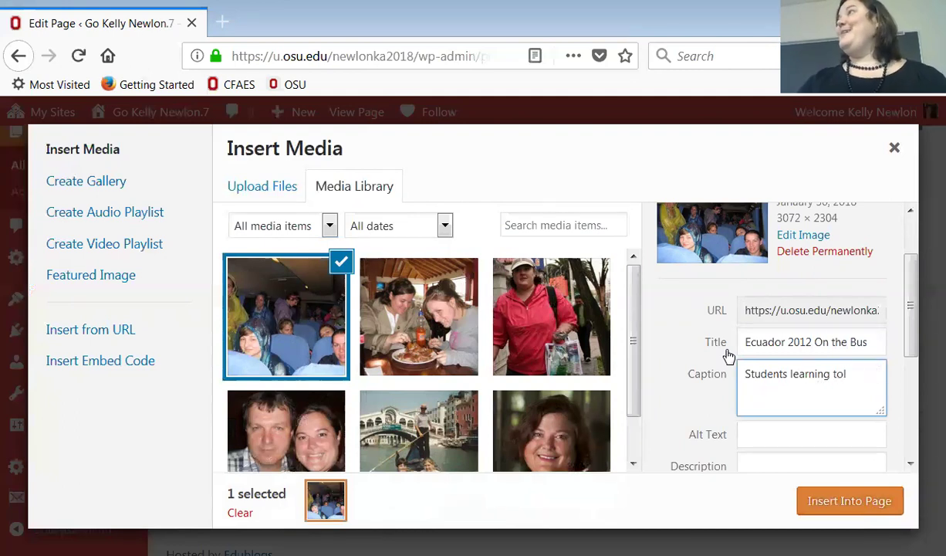
pyautogui.write('erance for am')
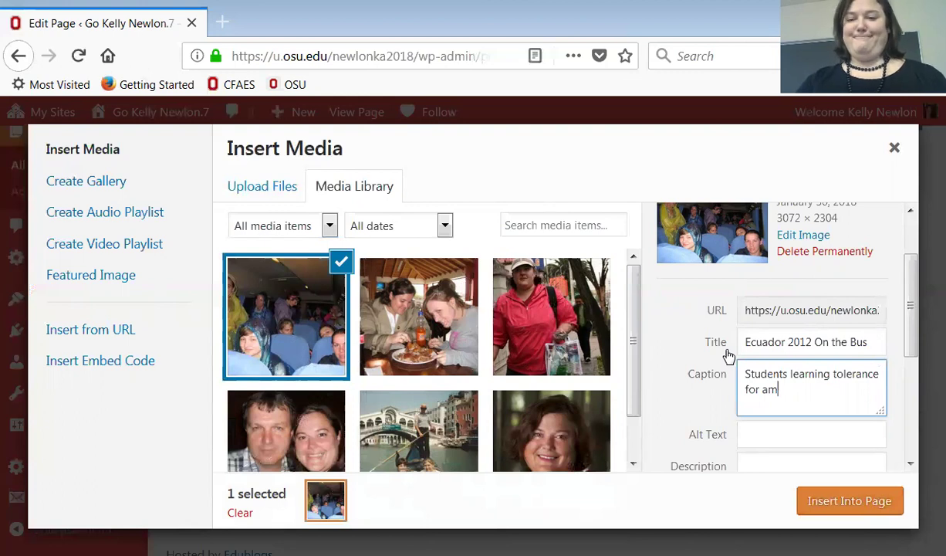
pyautogui.write('biguity')
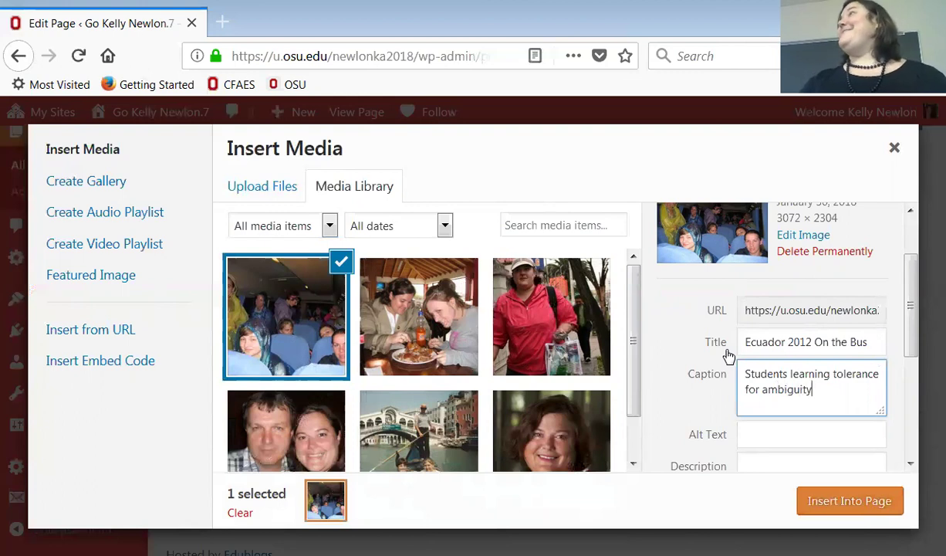
pyautogui.write('in Ecuador.')
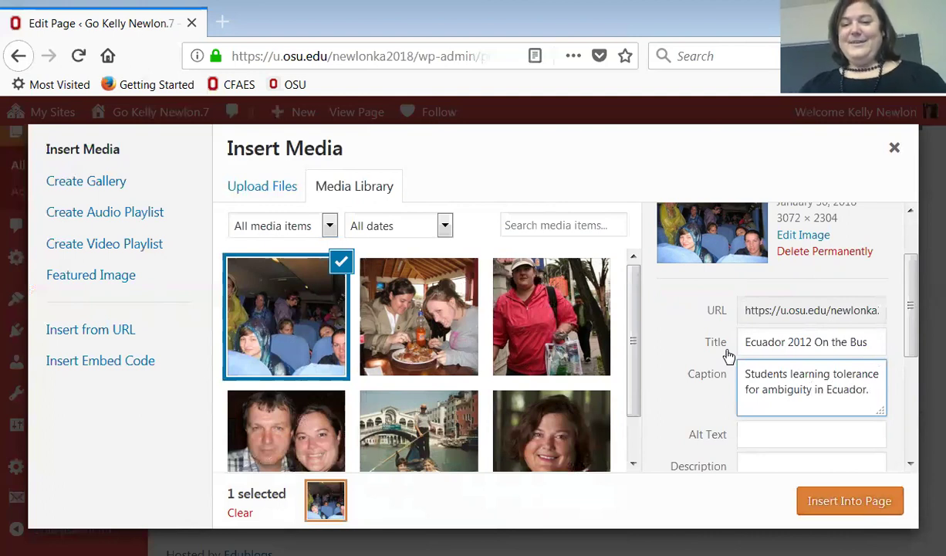
# Set the bus photo's alt text to "Students waiting on a bus" and insert the photo into the page
pyautogui.scroll(-2, 916, 321)
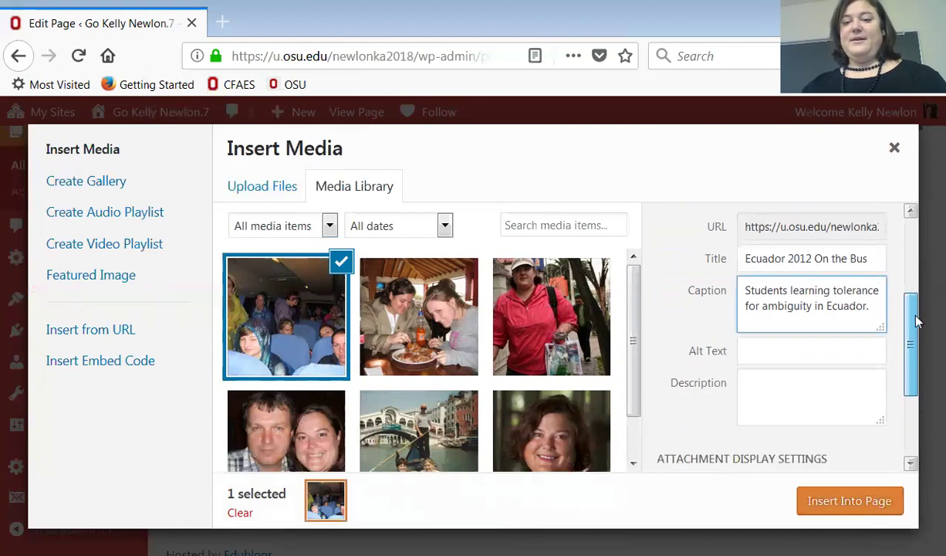
pyautogui.click(802, 355)
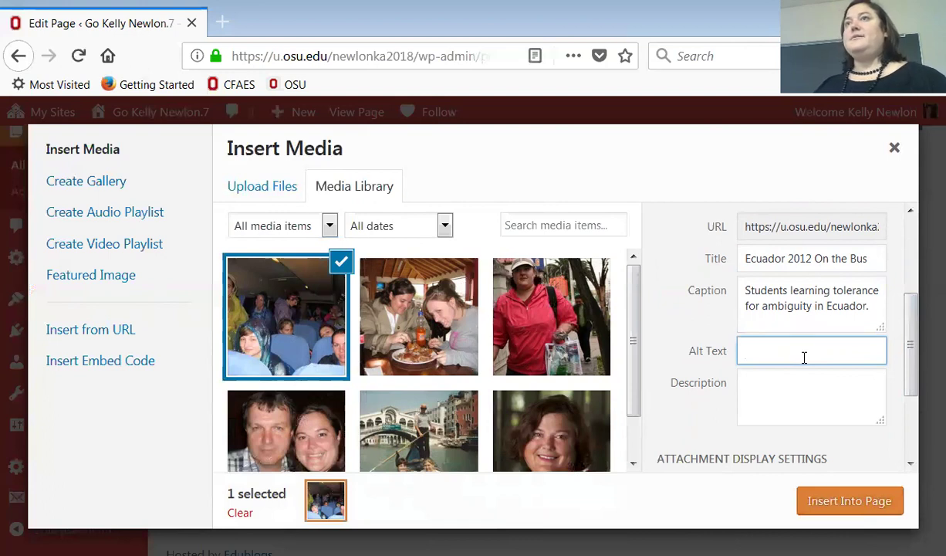
pyautogui.write('Students ')
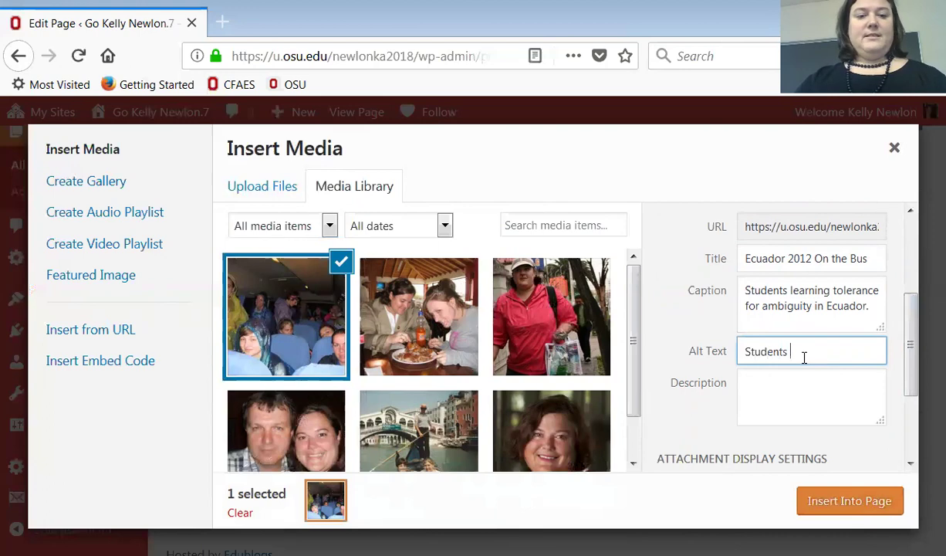
pyautogui.write('waiting on a bus')
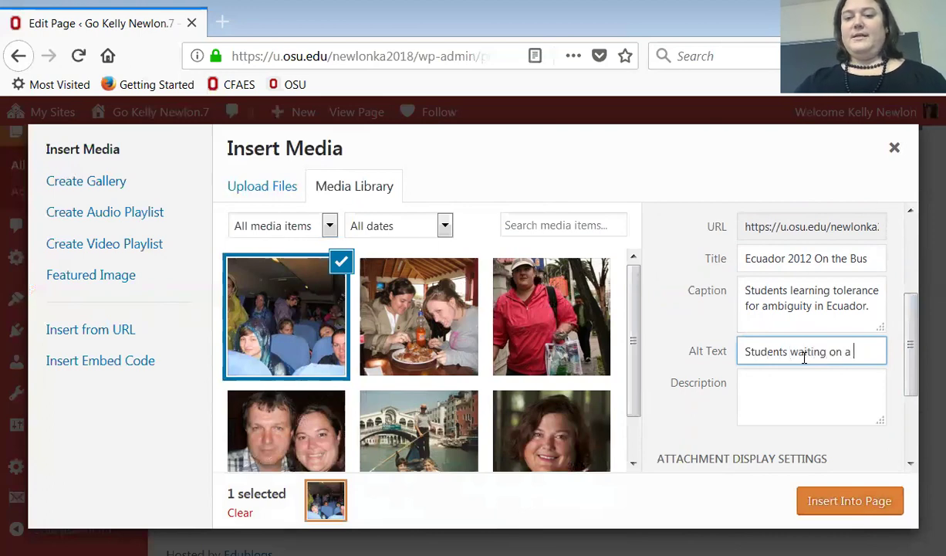
pyautogui.click(850, 501)
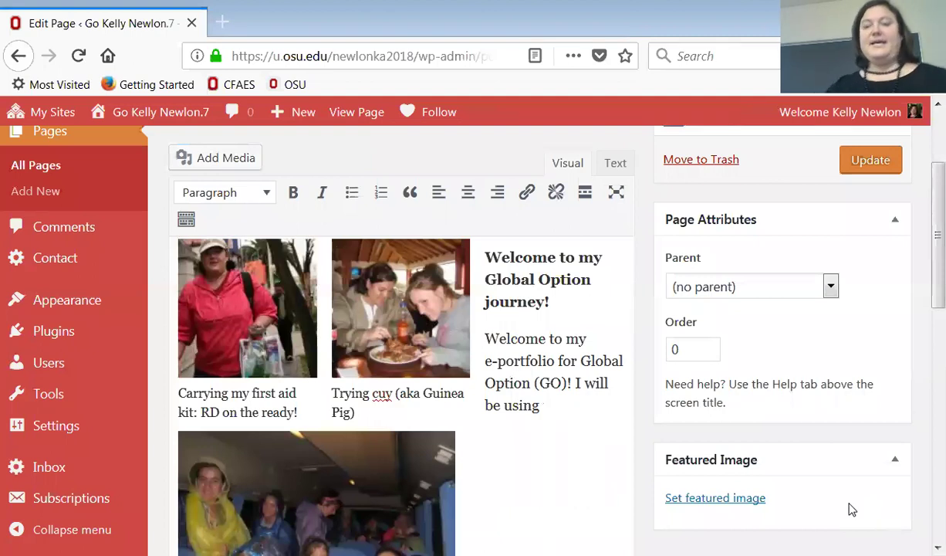
# Align the inserted bus photo to the right and set its size to Thumbnail – 150 × 150
pyautogui.moveTo(926, 241); pyautogui.dragTo(923, 291)
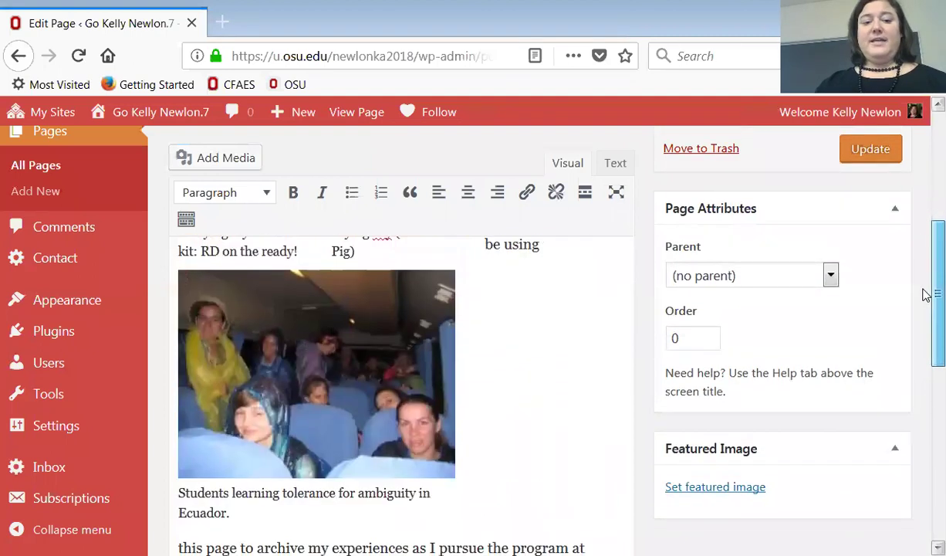
pyautogui.click(333, 382)
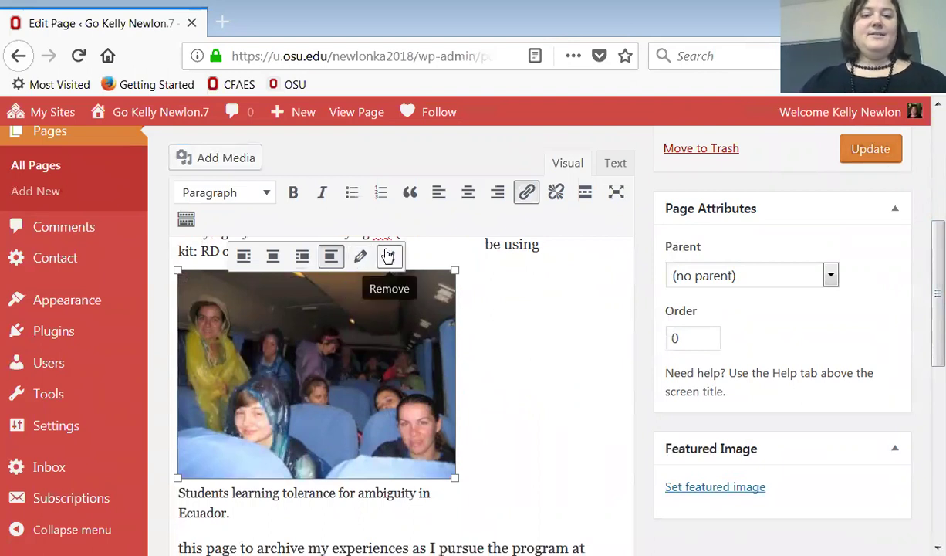
pyautogui.click(361, 259)
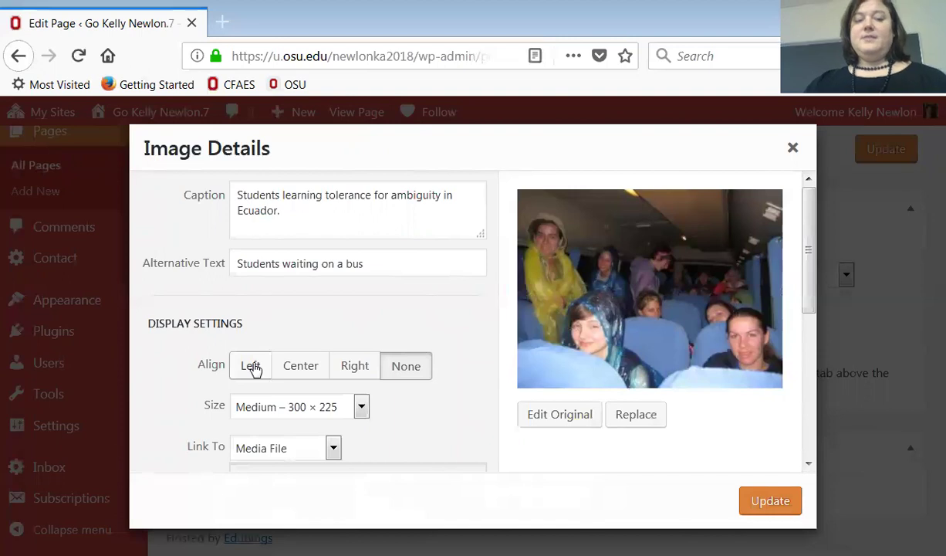
pyautogui.click(351, 365)
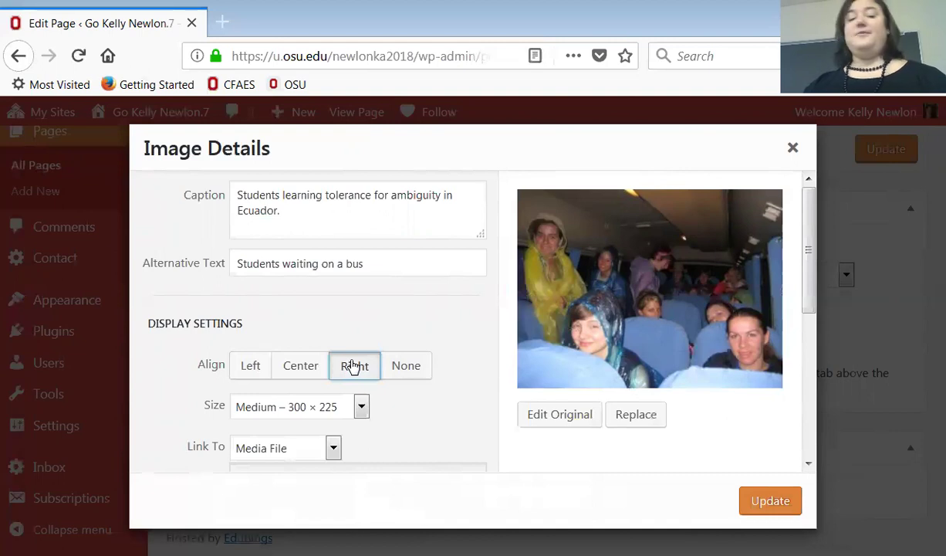
pyautogui.click(362, 406)
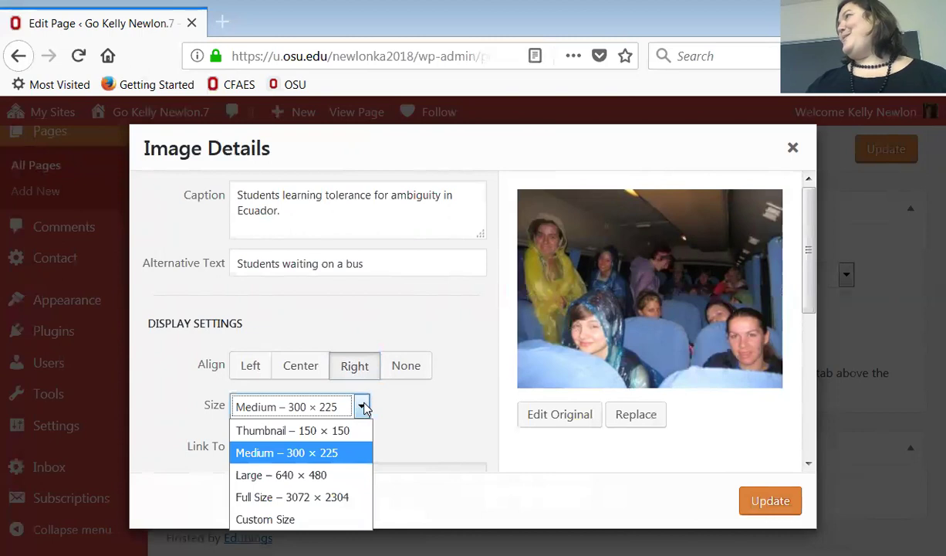
pyautogui.click(364, 431)
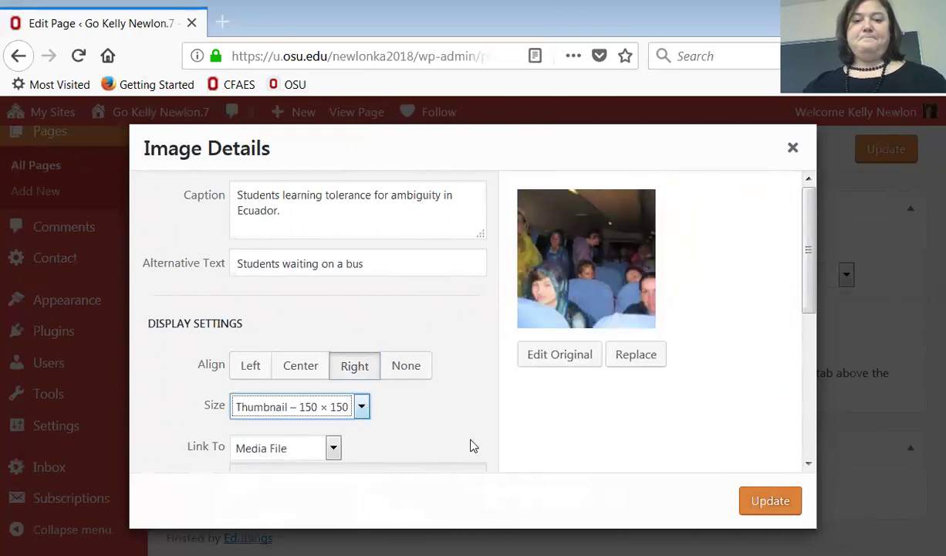
pyautogui.click(771, 500)
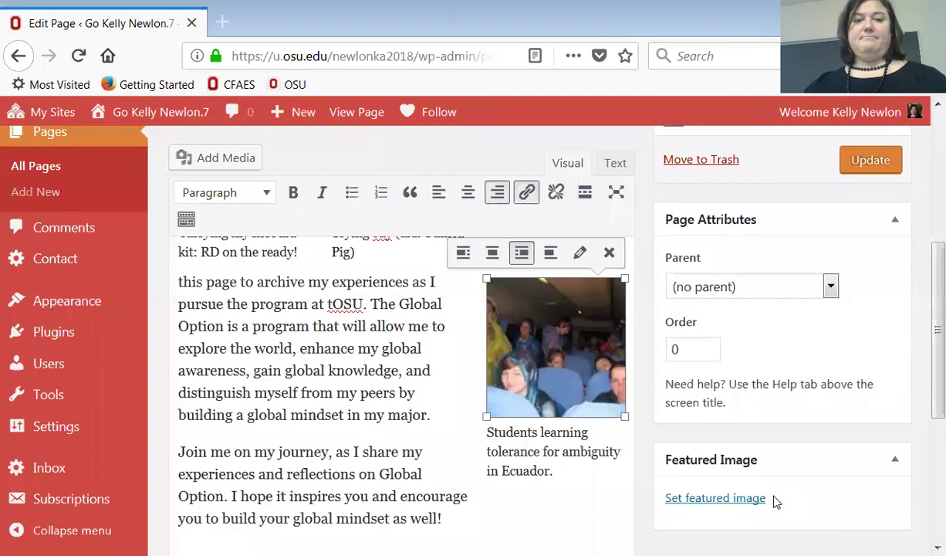
# Reposition the bus photo within the introduction, after "as I pursue the", and update the Home page
pyautogui.scroll(3, 923, 269)
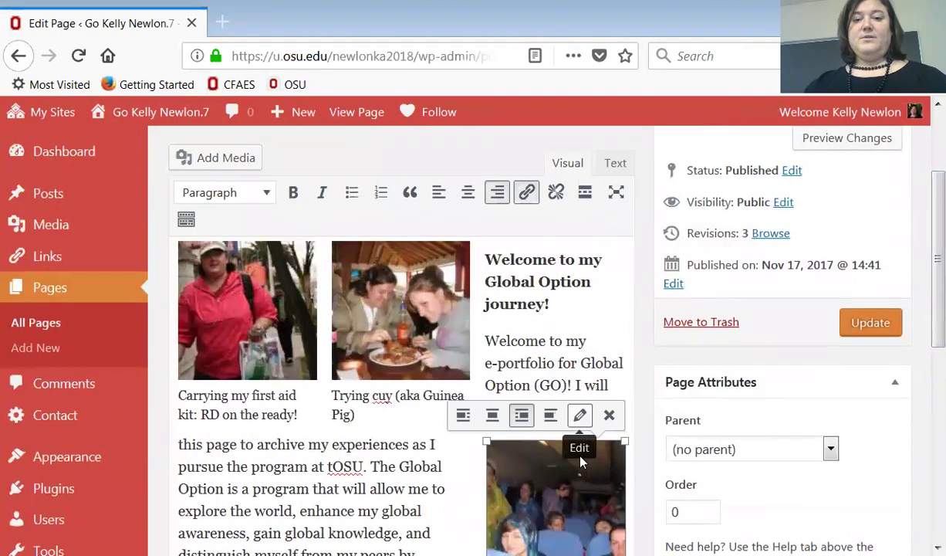
pyautogui.click(528, 421)
pyautogui.click(542, 446)
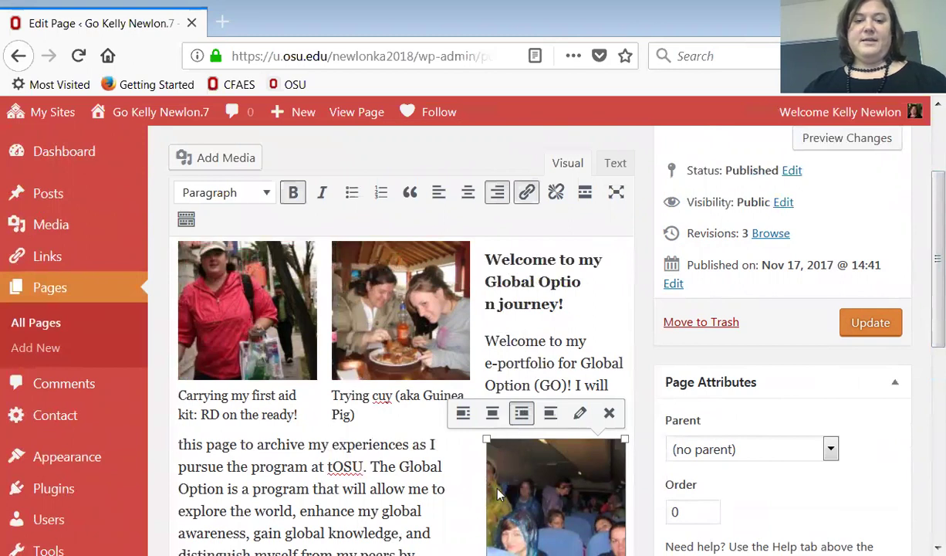
pyautogui.scroll(-1, 498, 492)
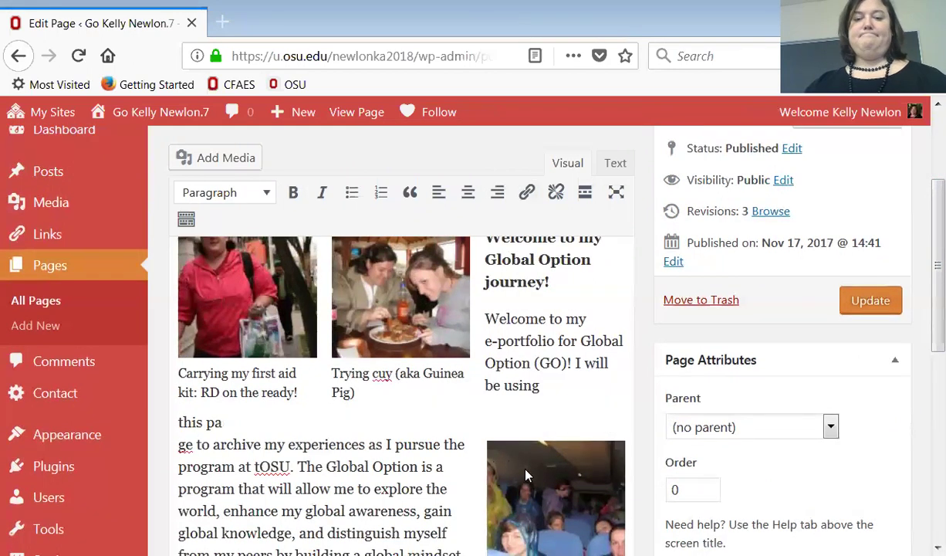
pyautogui.click(465, 444)
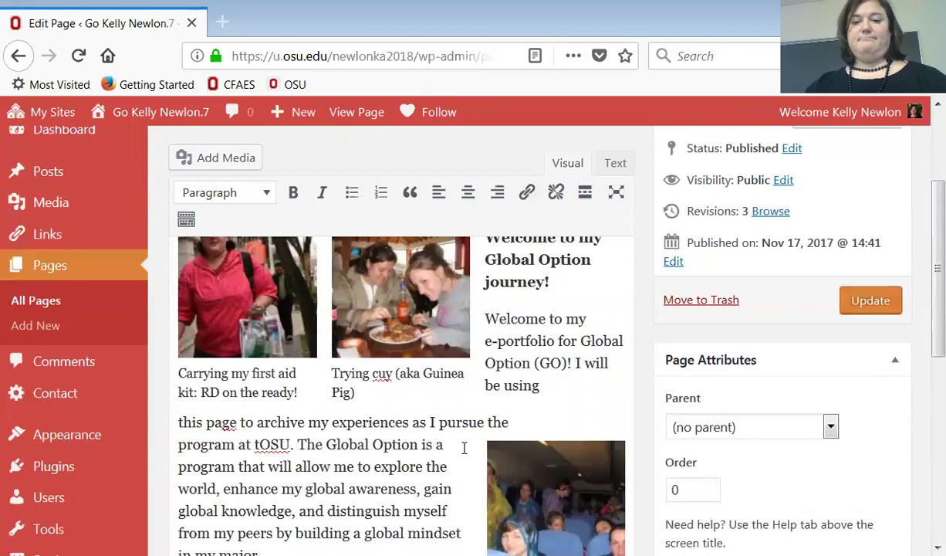
pyautogui.click(536, 490)
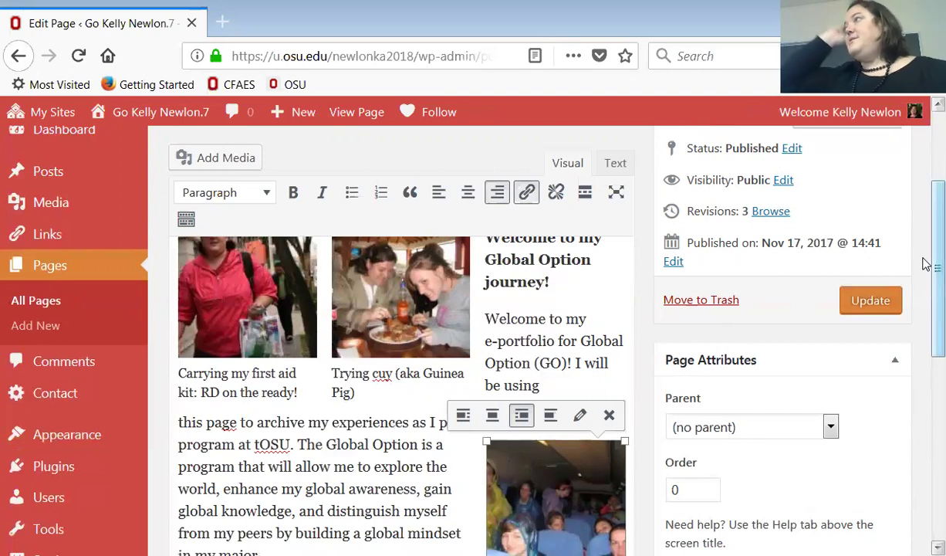
pyautogui.click(866, 309)
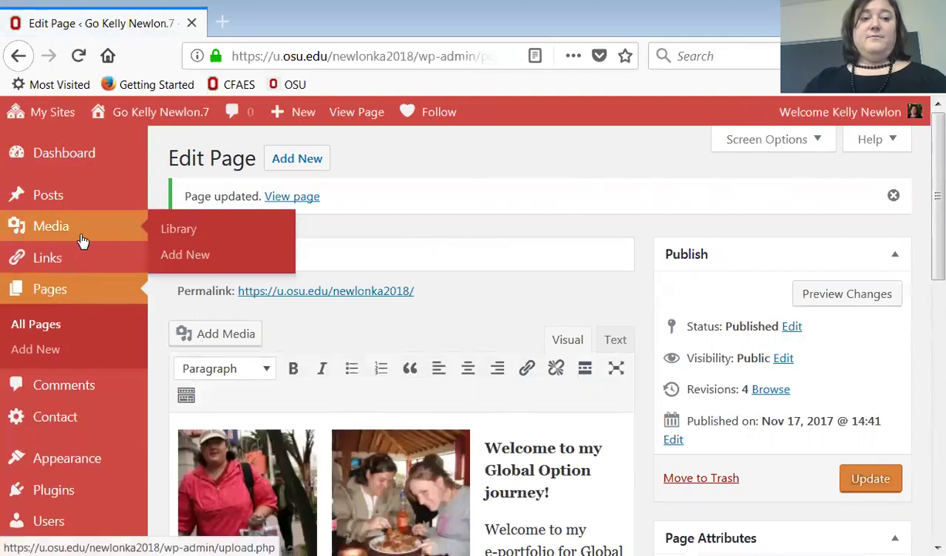
# Sort the site's page list by title and open the About Me page for editing
pyautogui.click(67, 289)
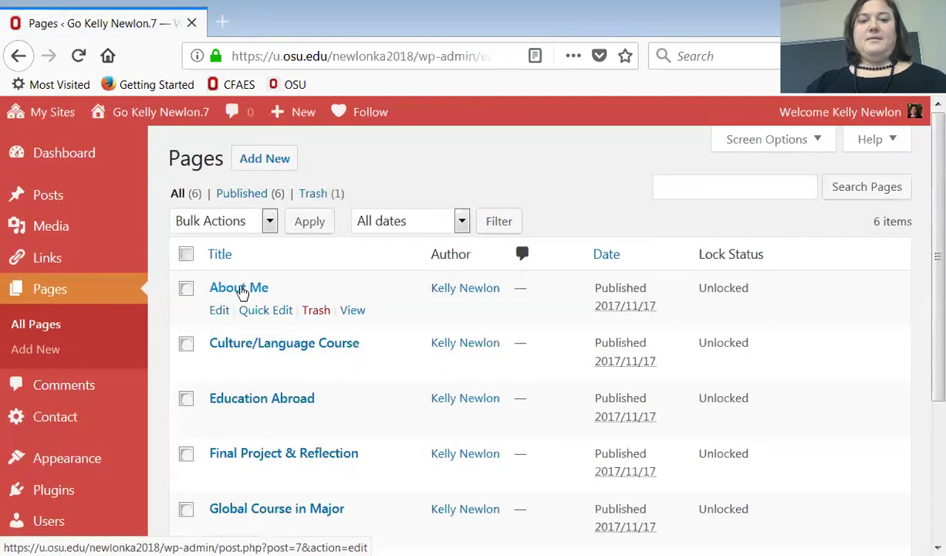
pyautogui.click(222, 257)
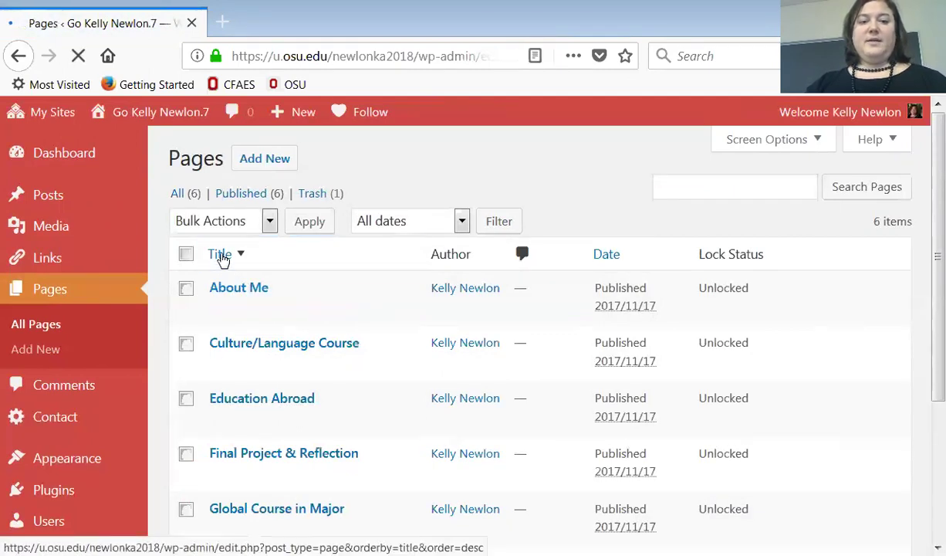
pyautogui.click(237, 291)
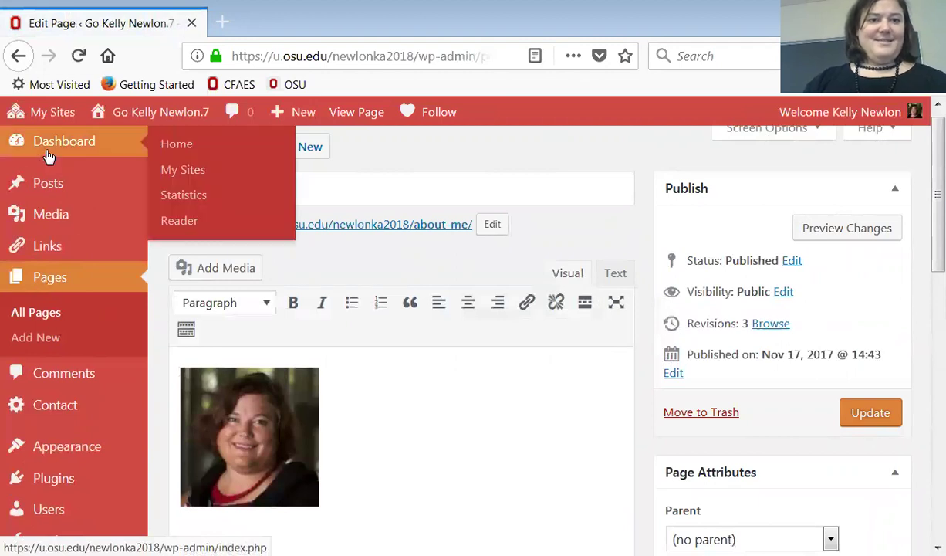
# View the published Home page and check how the photos and text are laid out
pyautogui.click(135, 114)
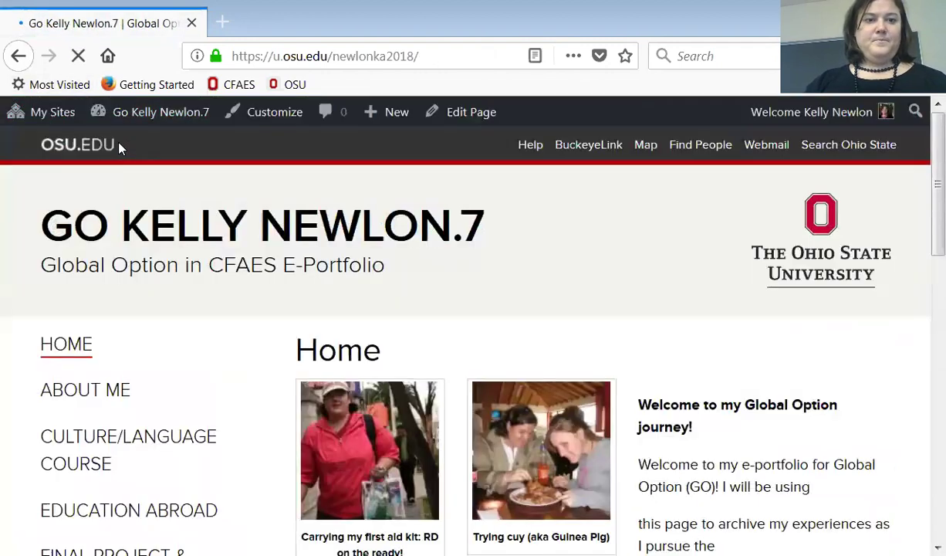
pyautogui.moveTo(926, 176); pyautogui.dragTo(926, 263)
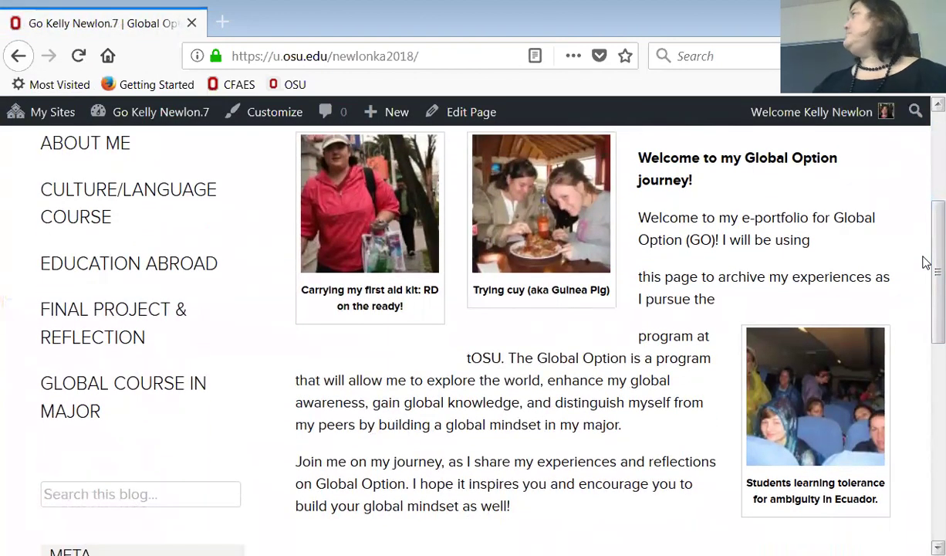
pyautogui.moveTo(926, 263); pyautogui.dragTo(923, 237)
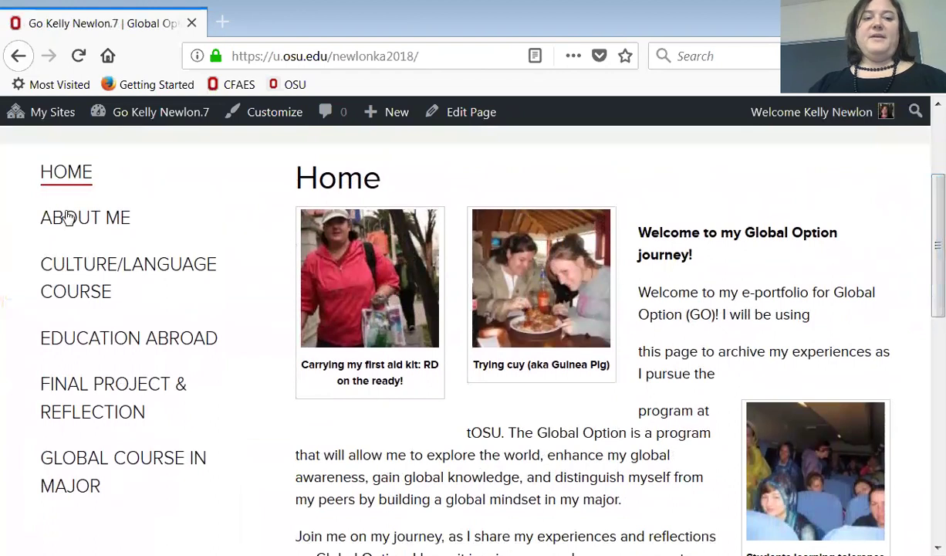
# Review the published About Me page, including its portrait, biography, reason for pursuing Global Option and goal sections
pyautogui.click(69, 219)
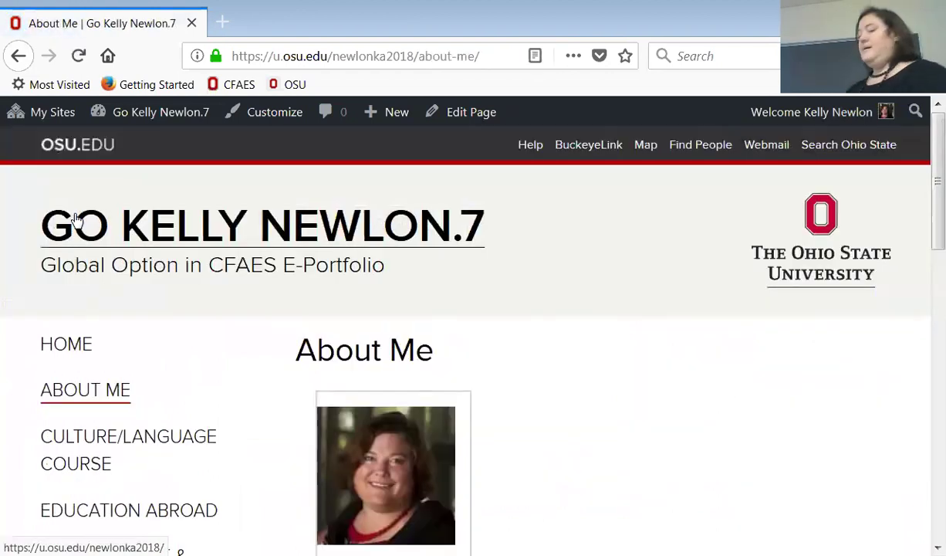
pyautogui.scroll(-3, 75, 220)
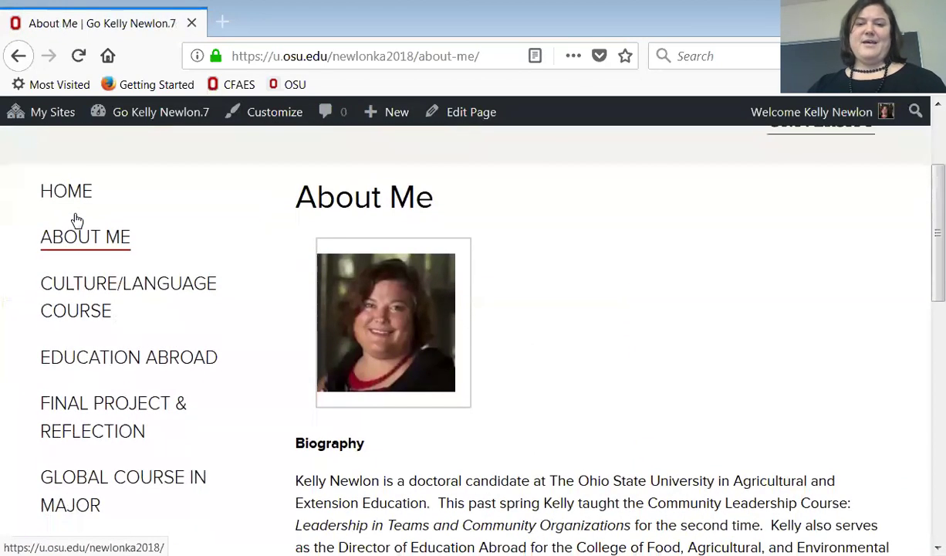
pyautogui.click(363, 292)
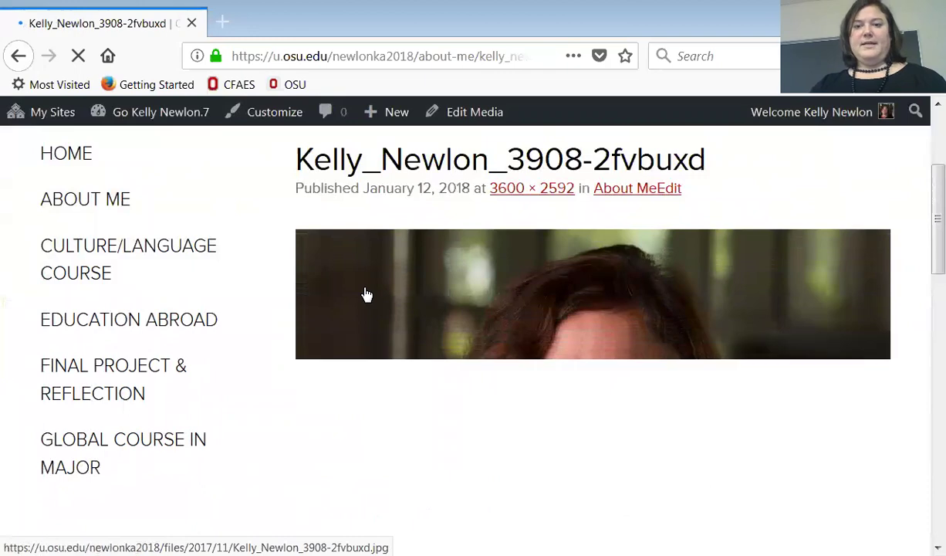
pyautogui.click(19, 58)
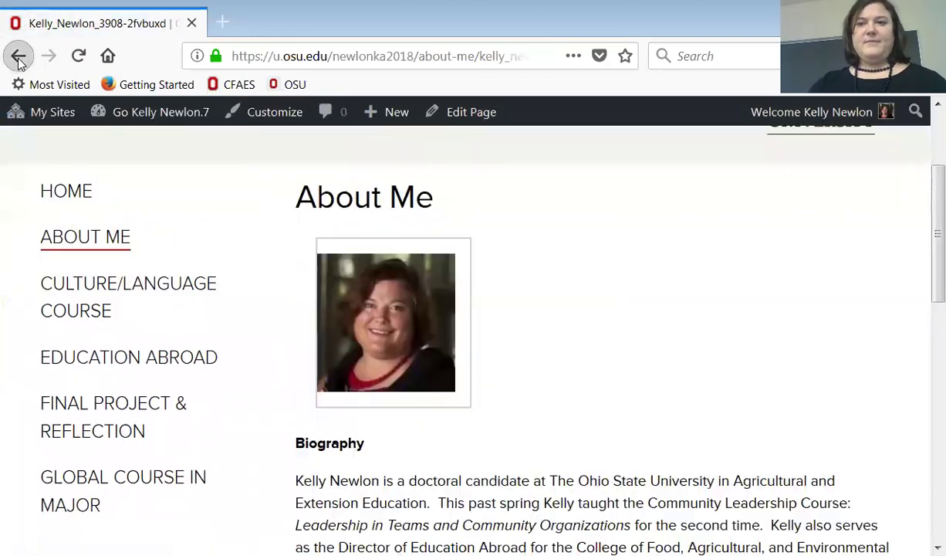
pyautogui.scroll(-3, 924, 278)
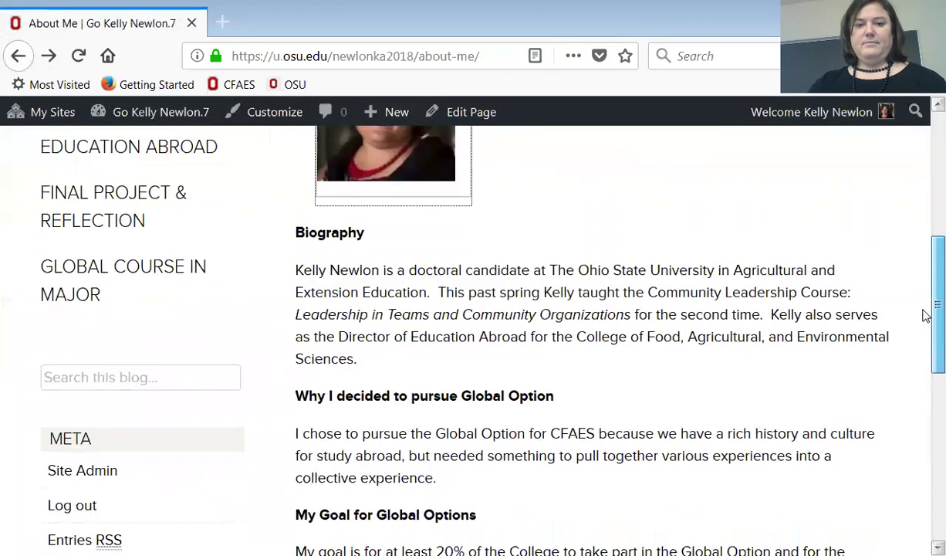
pyautogui.scroll(1, 925, 315)
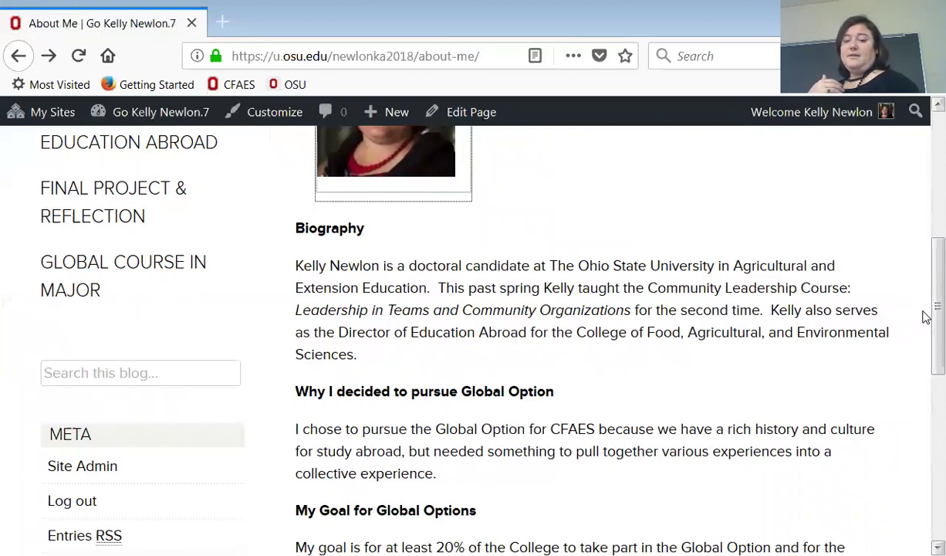
pyautogui.scroll(-3, 926, 317)
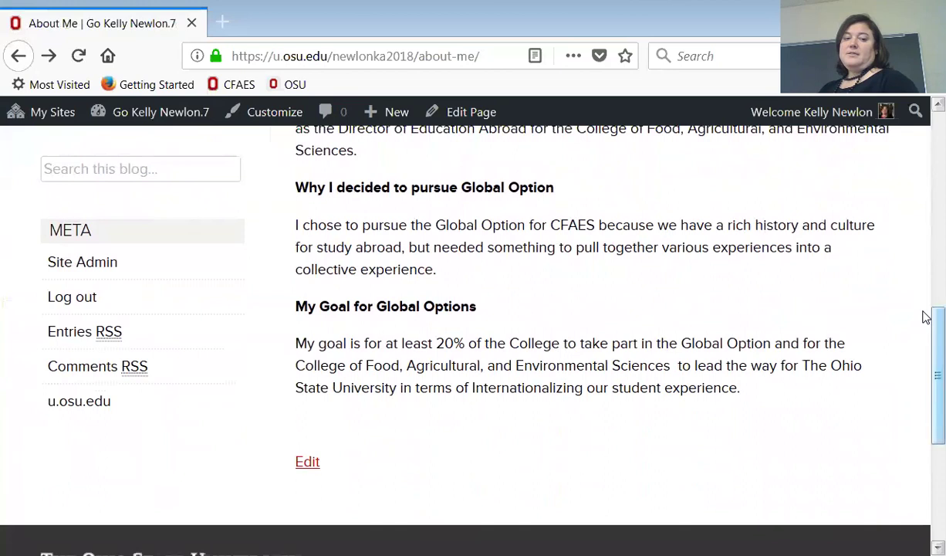